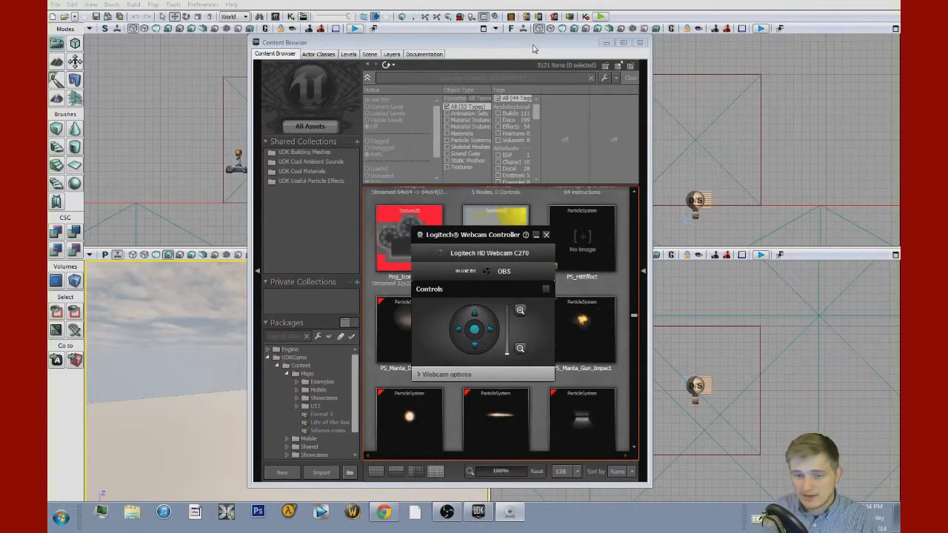
- Close the webcam controller and view the Unreal Development Kit product page in the Chrome browser
left_click(546, 236)
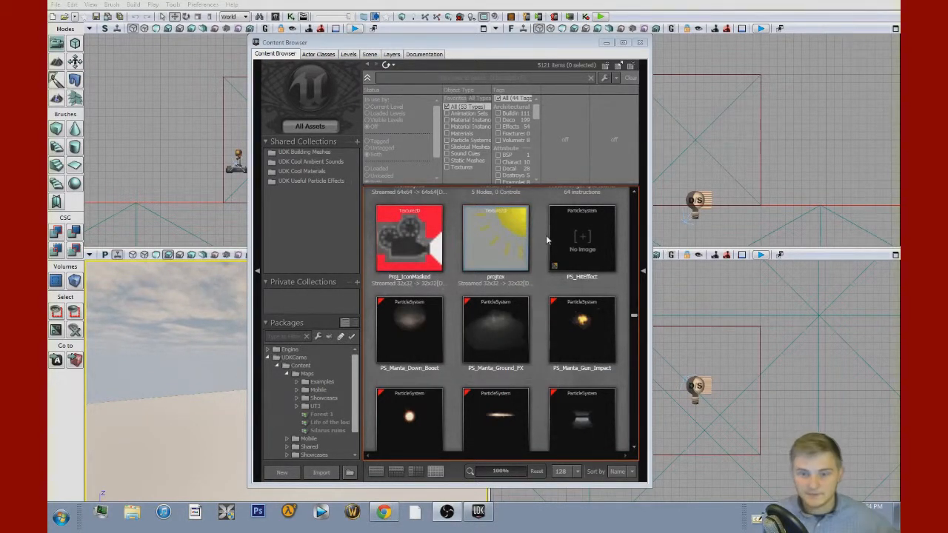
left_click(384, 512)
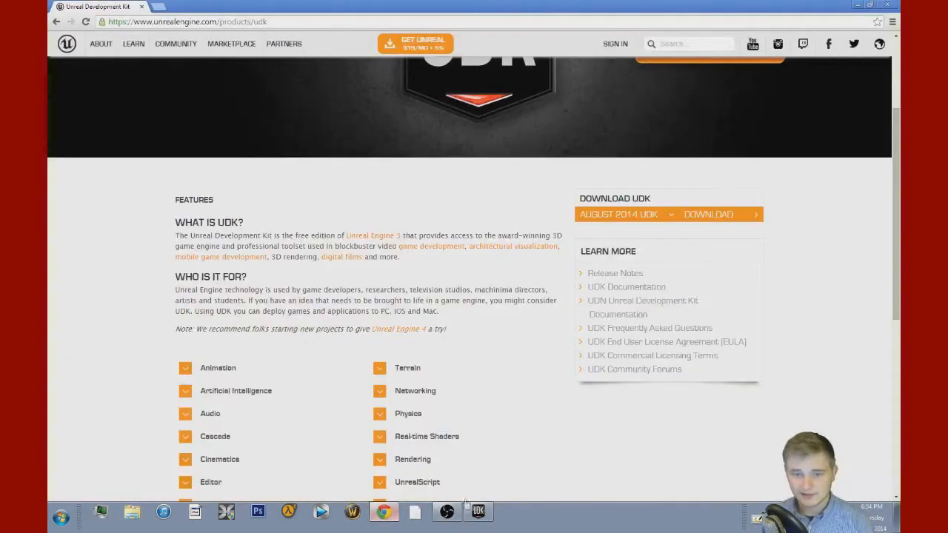
scroll(379, 213, "up", 2)
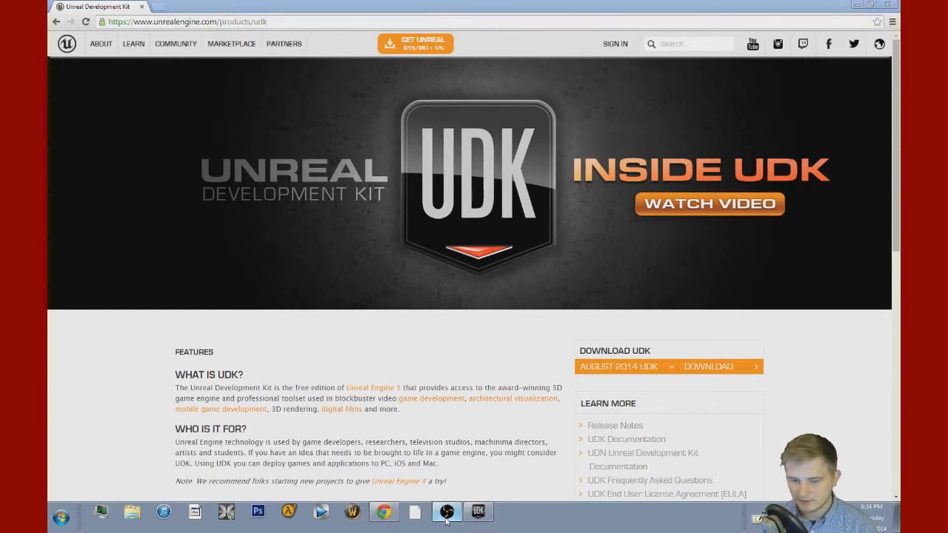
- Switch to the UDK editor, closing the Content Browser, and create a new map from the Blank Map template
left_click(479, 512)
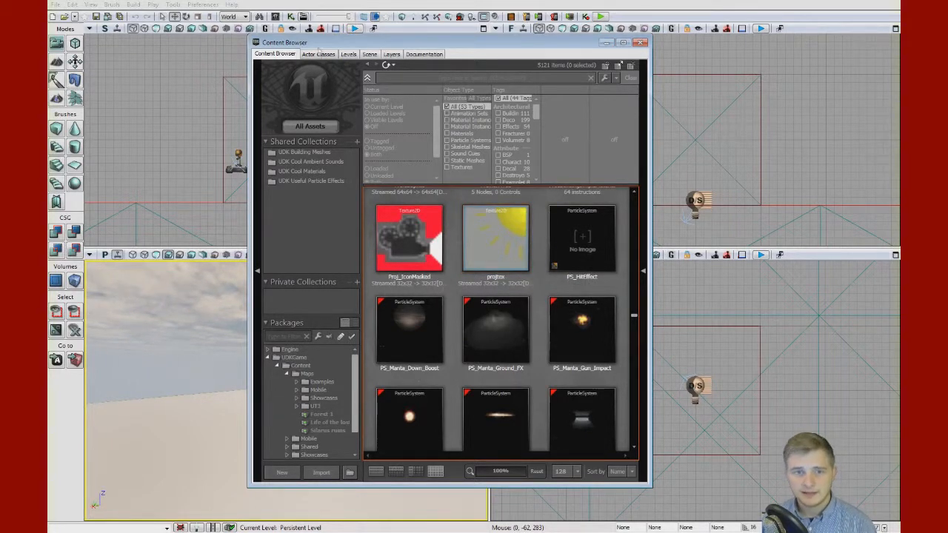
left_click(641, 43)
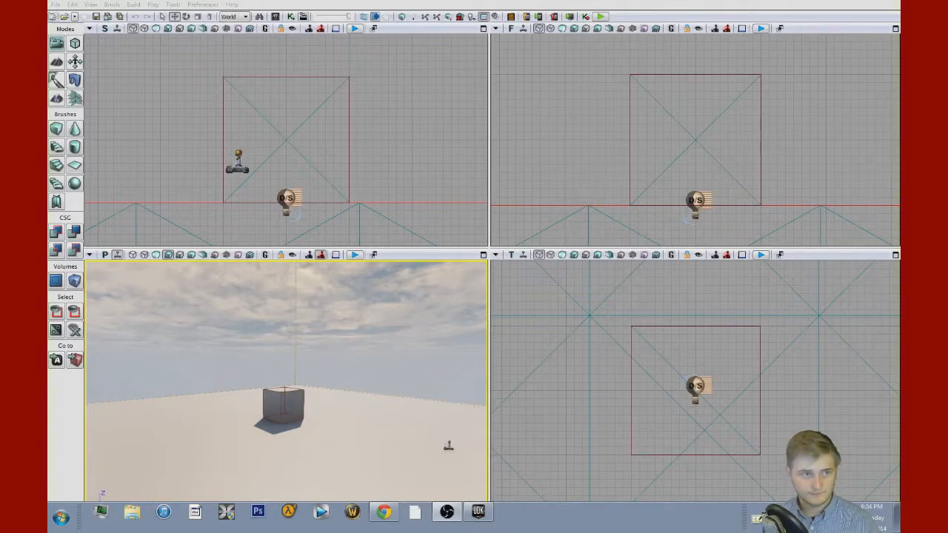
left_click(55, 4)
left_click(78, 17)
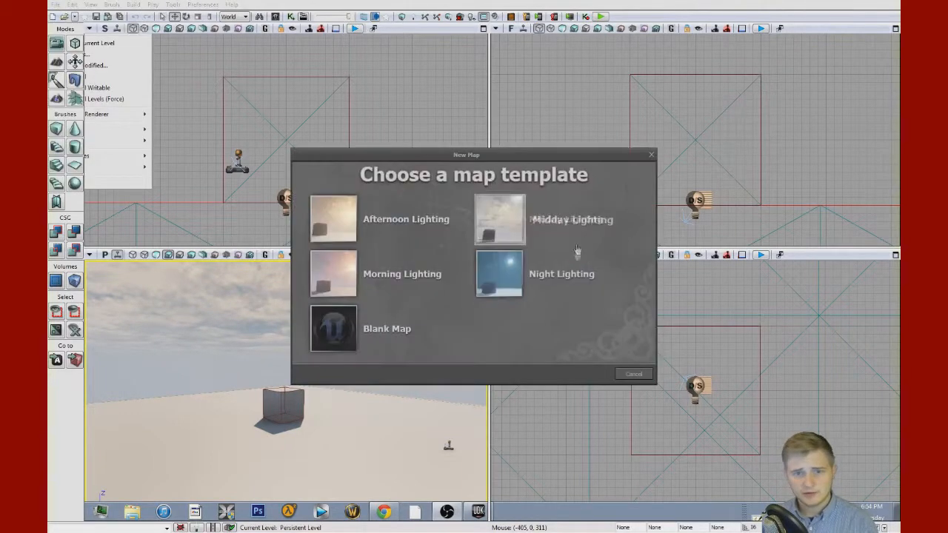
left_click(328, 321)
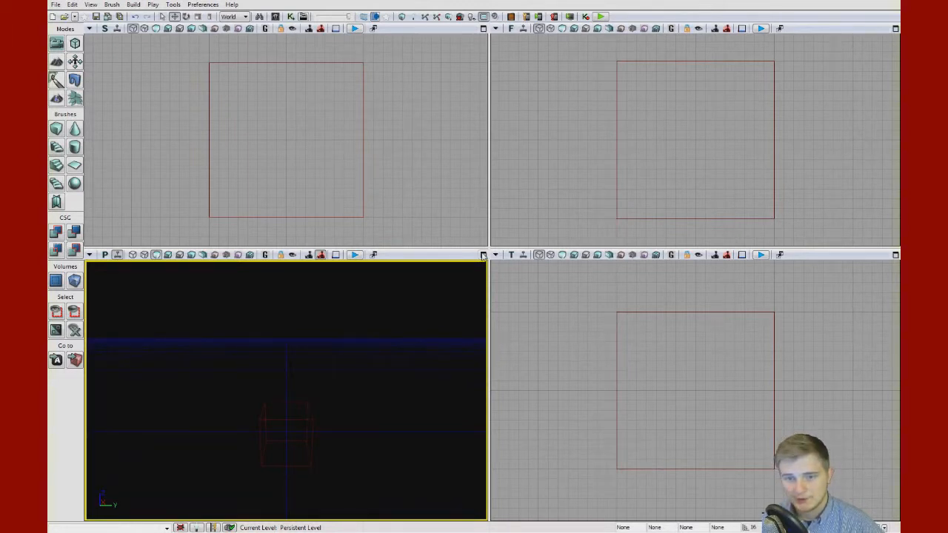
- Maximize the perspective viewport and move the red cube builder brush slightly upward
left_click(483, 255)
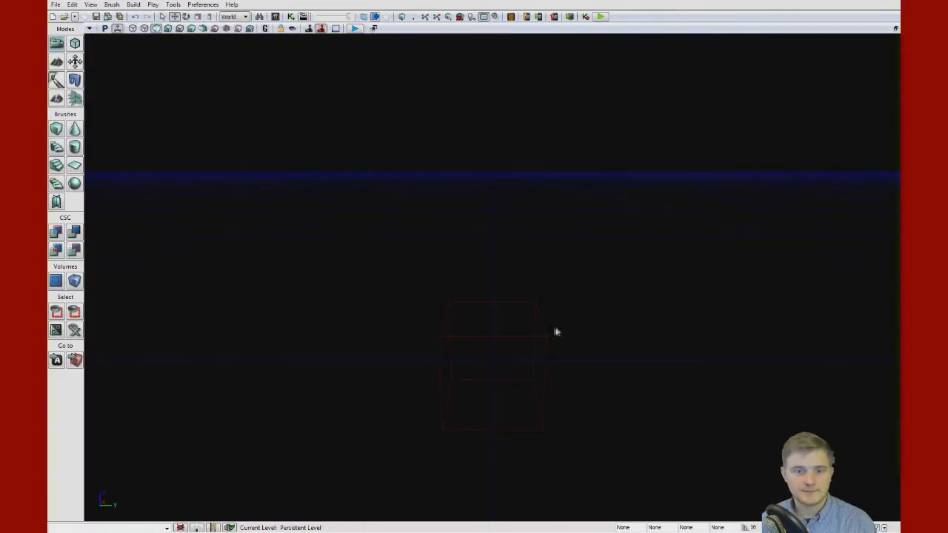
right_click_drag(554, 166, 548, 189)
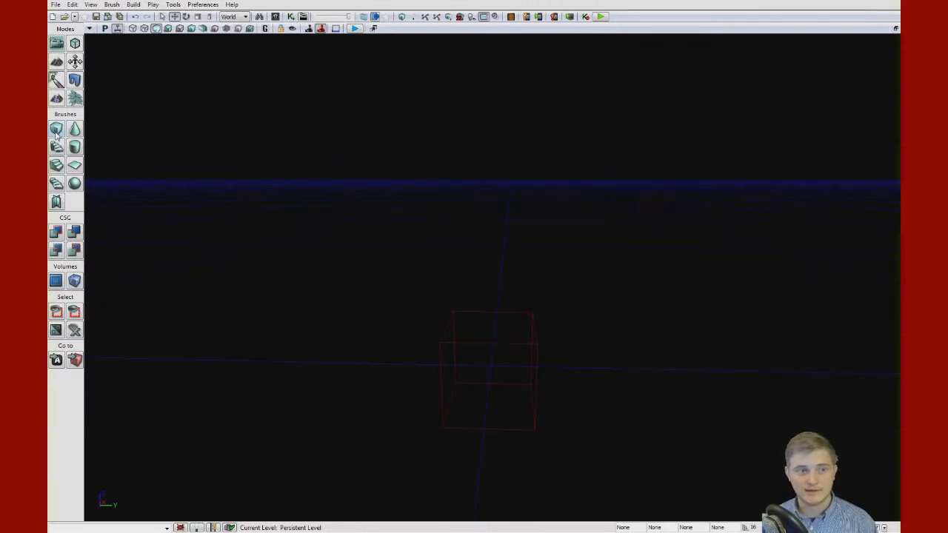
mouse_move(455, 349)
right_mouse_down()
mouse_move(491, 348)
mouse_move(464, 353)
right_mouse_up()
left_click(467, 350)
left_click_drag(462, 320, 466, 310)
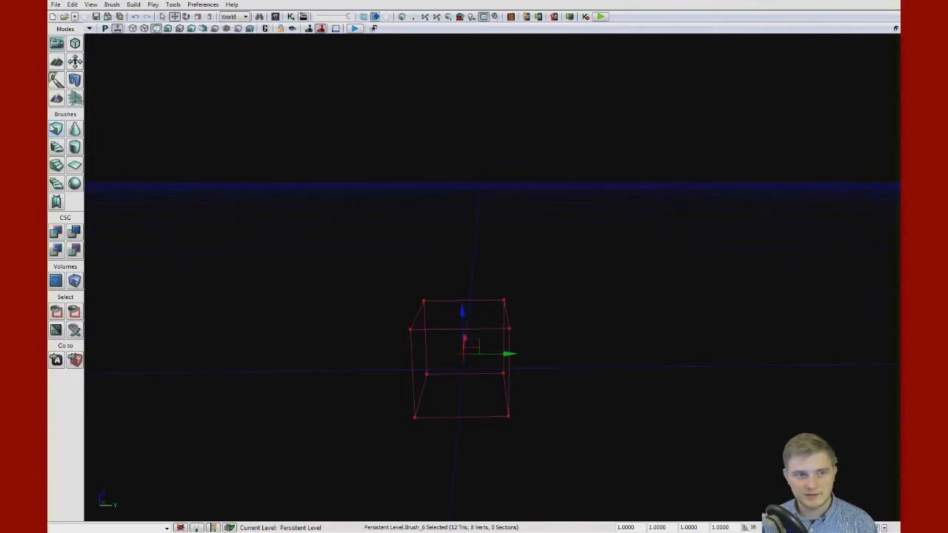
- Open the cube brush builder settings and set the X size to 2500
right_click(54, 127)
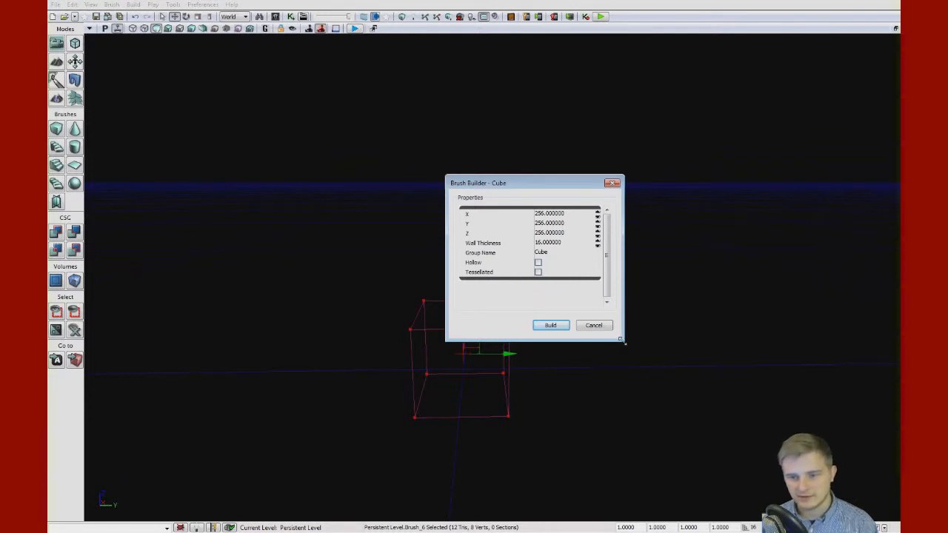
mouse_move(623, 342)
left_mouse_down()
mouse_move(655, 419)
mouse_move(652, 386)
mouse_move(624, 350)
left_mouse_up()
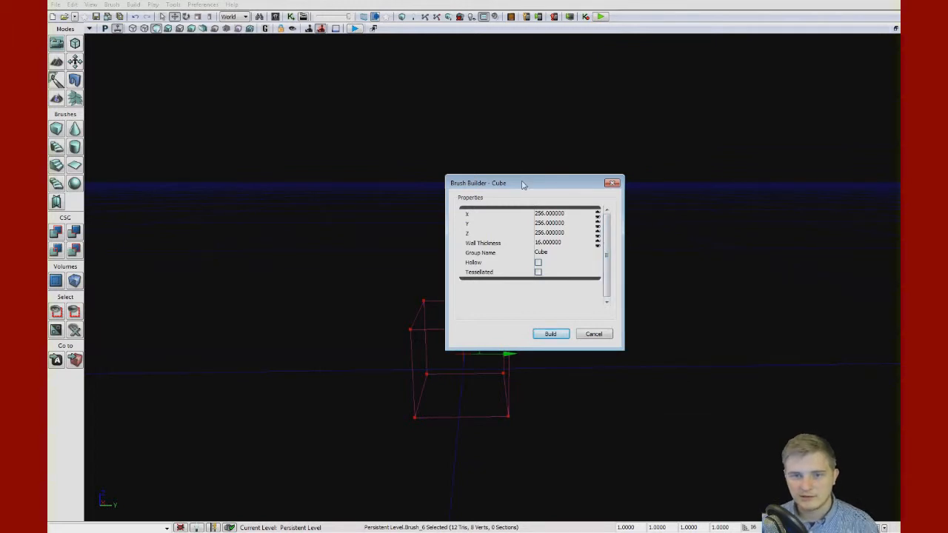
left_click_drag(523, 185, 745, 174)
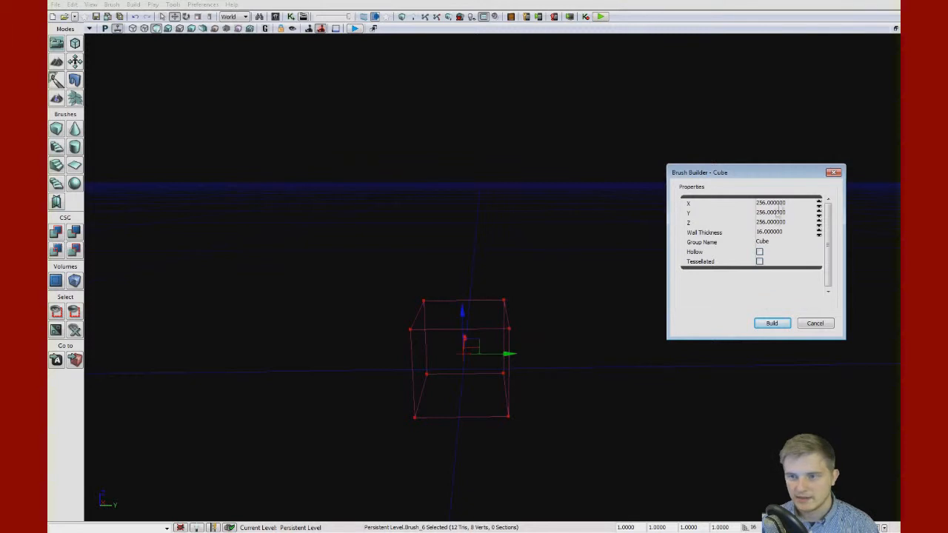
left_click(775, 204)
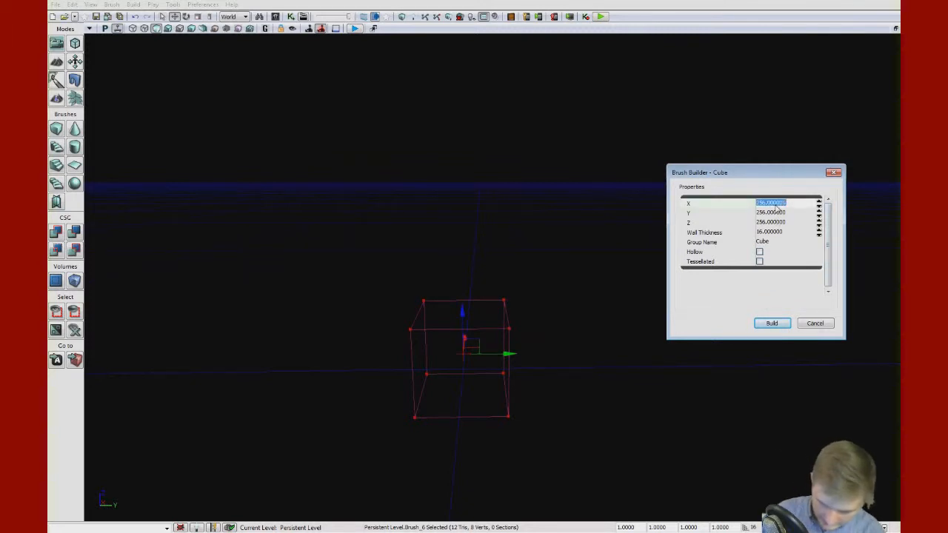
type("2500")
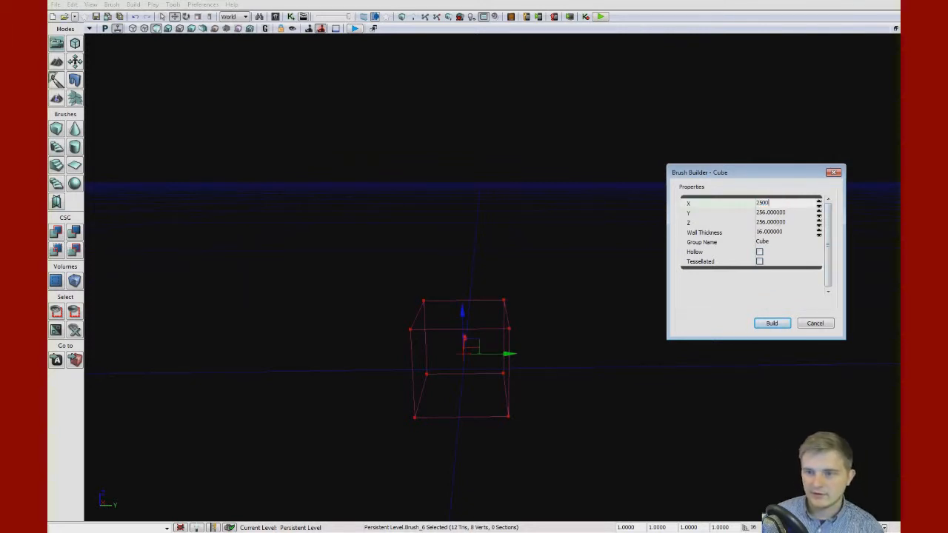
key("Tab")
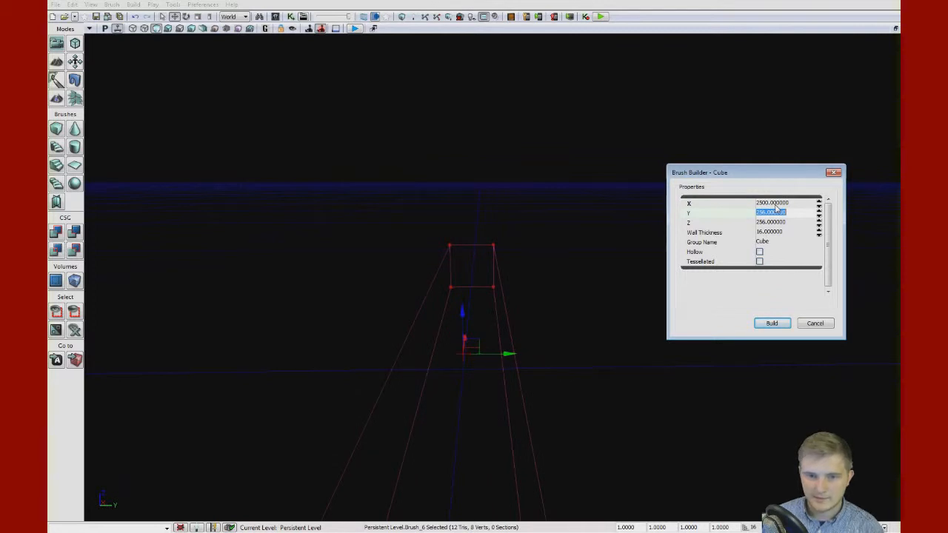
- Set the cube brush's Y size to 2500, build the brush and close the builder settings
mouse_move(544, 250)
right_mouse_down()
mouse_move(430, 260)
mouse_move(548, 260)
mouse_move(607, 243)
mouse_move(541, 219)
mouse_move(507, 254)
right_mouse_up()
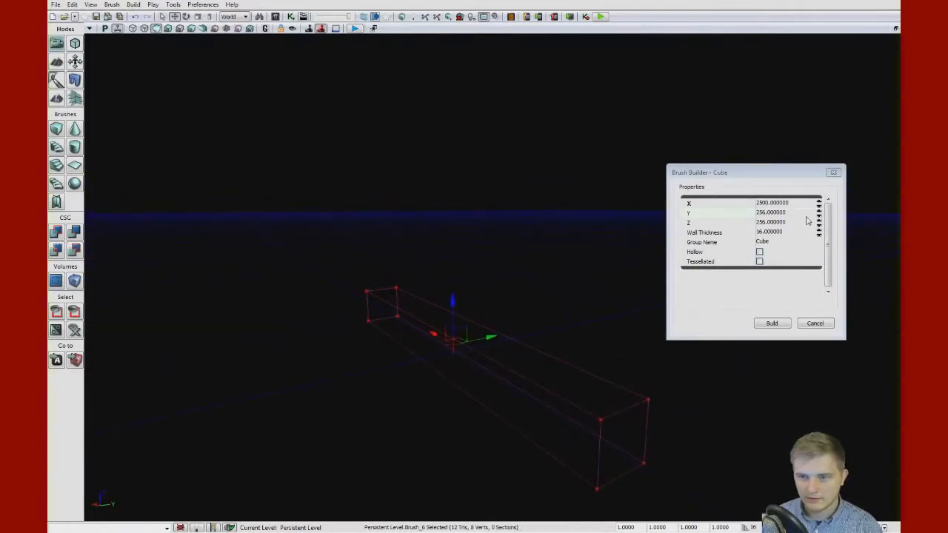
left_click(801, 214)
type("2500")
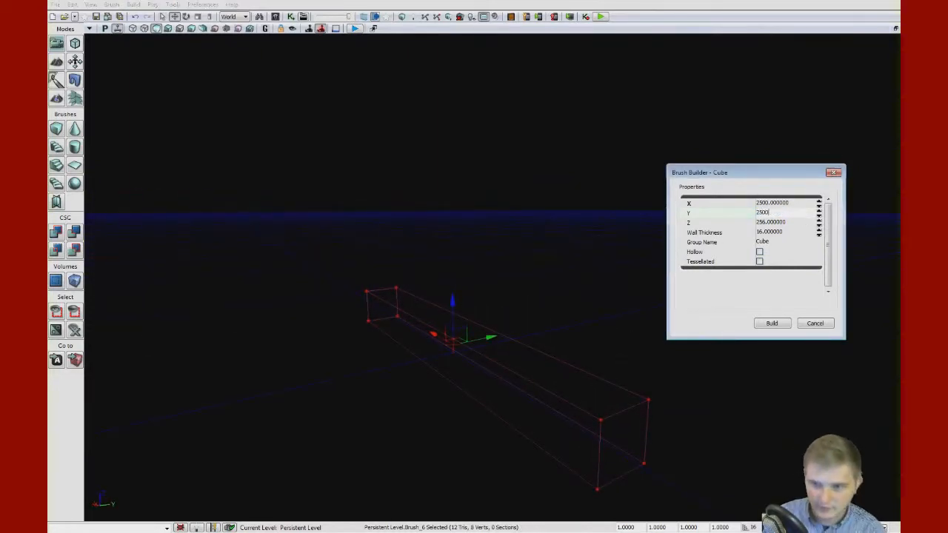
key("Return")
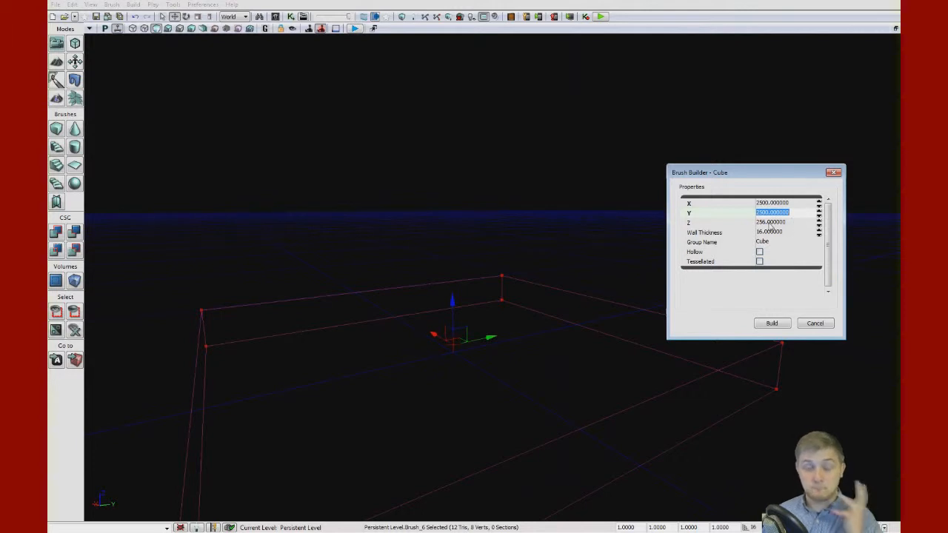
mouse_move(565, 284)
right_mouse_down()
mouse_move(519, 296)
mouse_move(593, 286)
mouse_move(585, 298)
mouse_move(560, 285)
right_mouse_up()
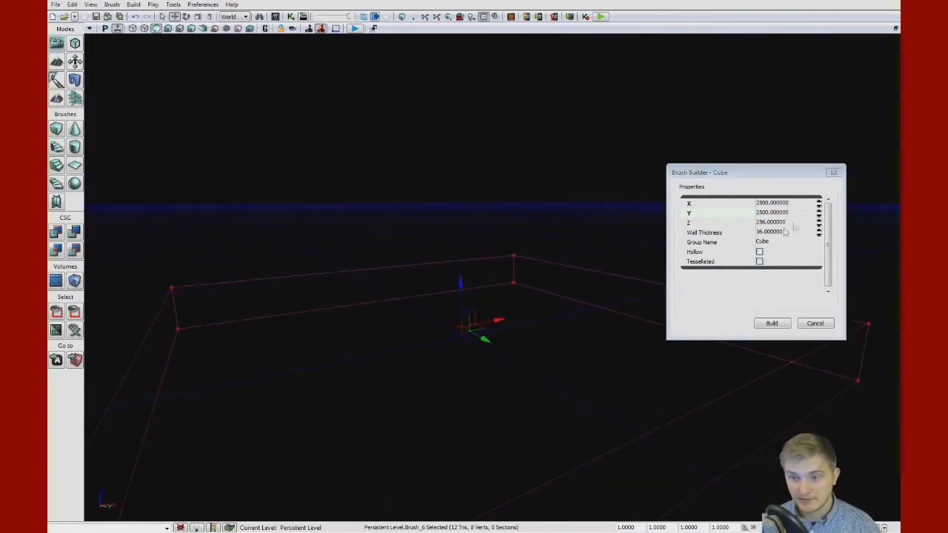
left_click(773, 323)
left_click(813, 326)
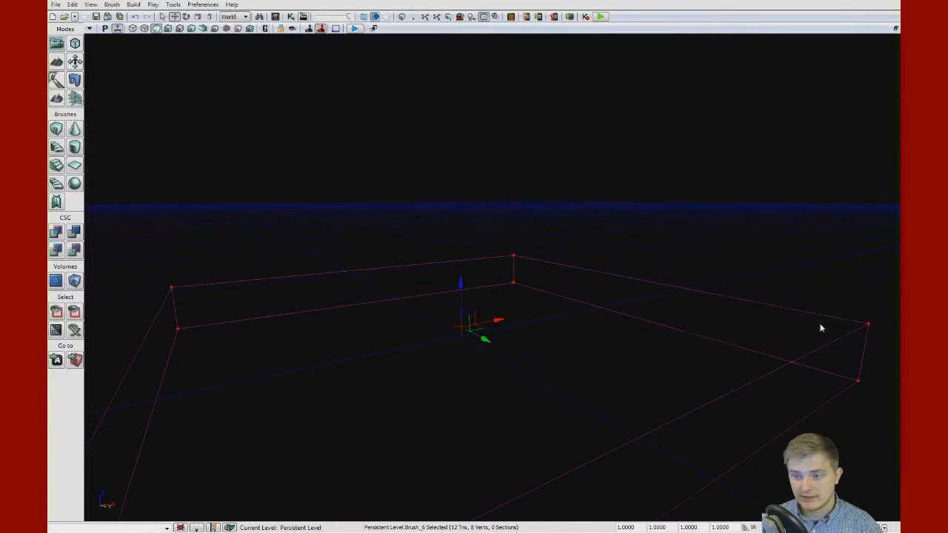
- Add the flat builder brush to the level as solid CSG geometry to form the floor
mouse_move(306, 322)
right_mouse_down()
mouse_move(326, 315)
mouse_move(363, 334)
mouse_move(382, 322)
mouse_move(415, 328)
mouse_move(434, 331)
mouse_move(435, 352)
mouse_move(468, 268)
mouse_move(414, 283)
mouse_move(359, 261)
mouse_move(255, 256)
mouse_move(355, 306)
mouse_move(448, 316)
mouse_move(315, 321)
right_mouse_up()
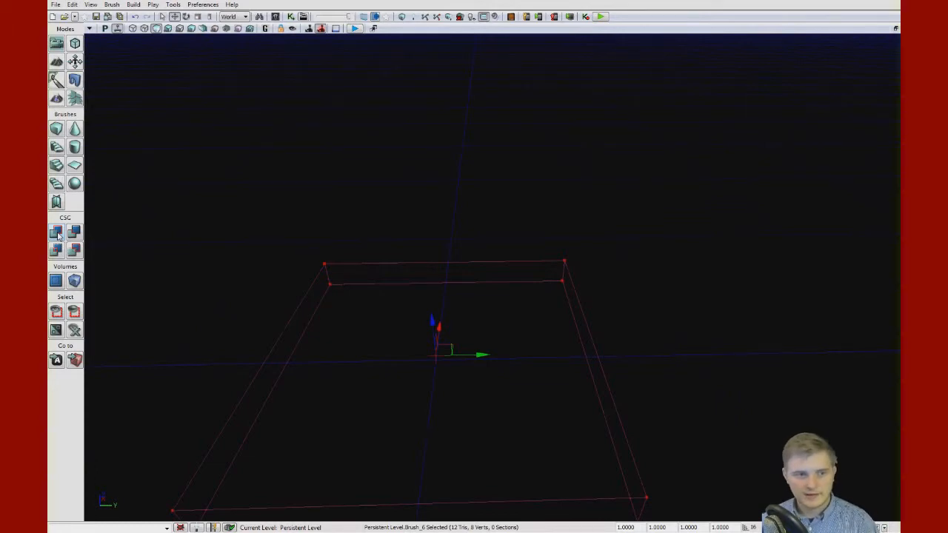
left_click(54, 237)
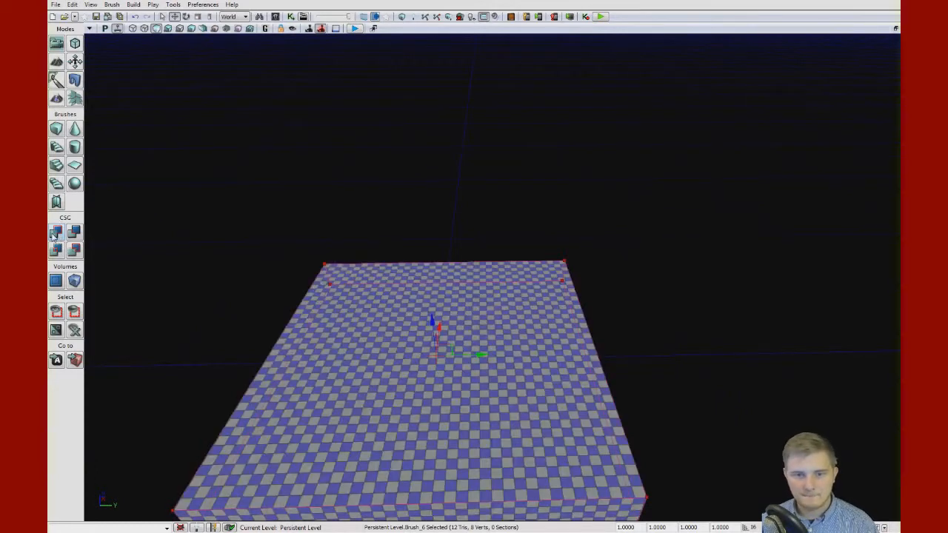
mouse_move(264, 279)
right_mouse_down()
mouse_move(193, 285)
mouse_move(122, 270)
mouse_move(315, 269)
mouse_move(276, 287)
mouse_move(277, 259)
mouse_move(277, 284)
mouse_move(312, 264)
mouse_move(278, 255)
mouse_move(284, 223)
mouse_move(252, 222)
right_mouse_up()
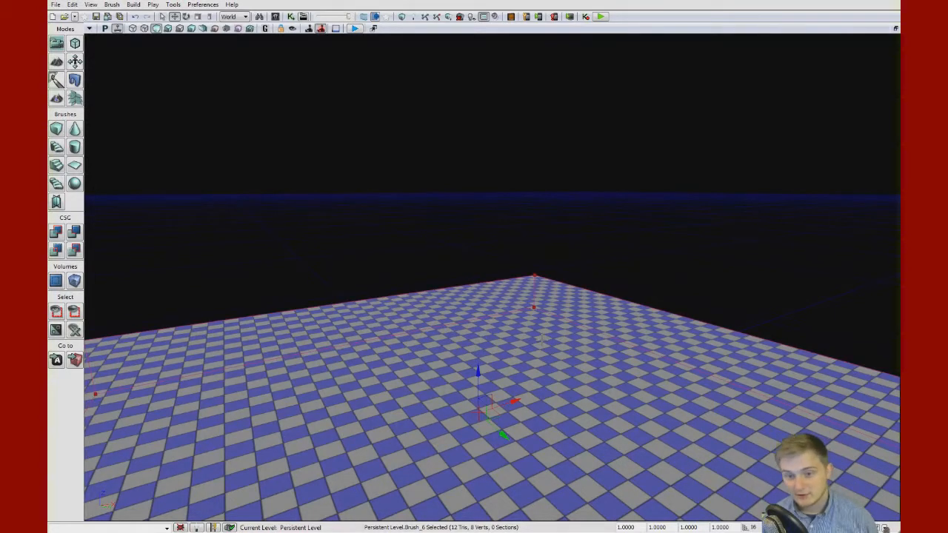
mouse_move(492, 277)
right_mouse_down()
mouse_move(574, 315)
mouse_move(548, 339)
right_mouse_up()
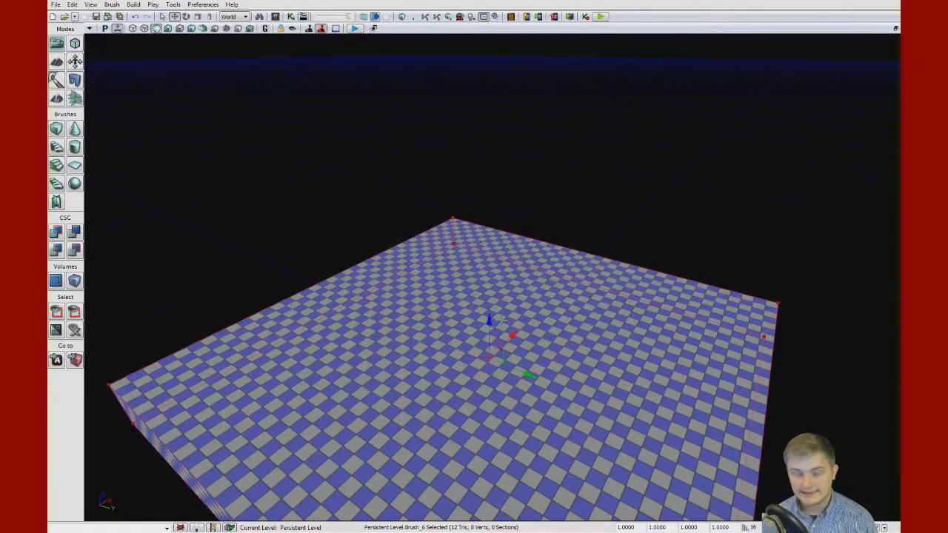
- Playtest the level from a point on the checkered floor and exit the preview
key("w")
right_click_drag(466, 300, 455, 332)
scroll(455, 271, "down", 2)
right_click(455, 256)
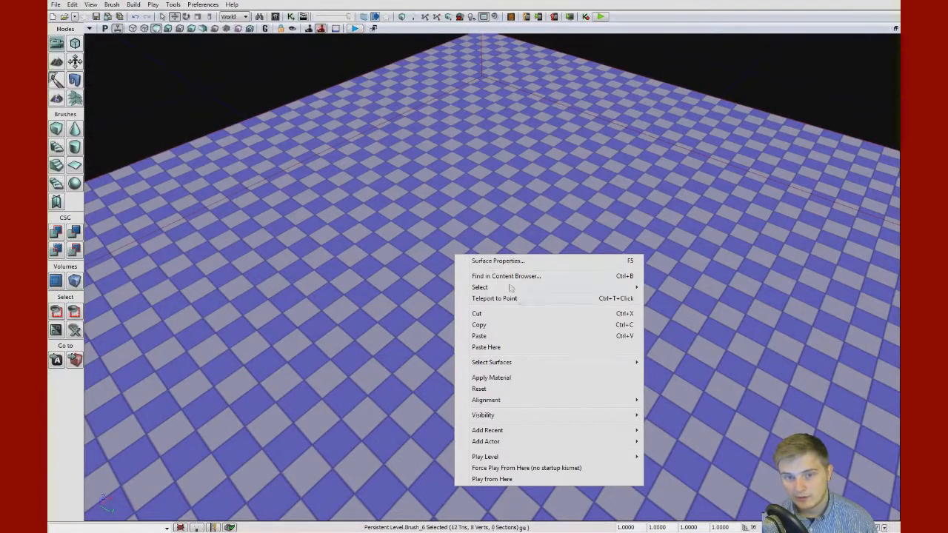
left_click(510, 480)
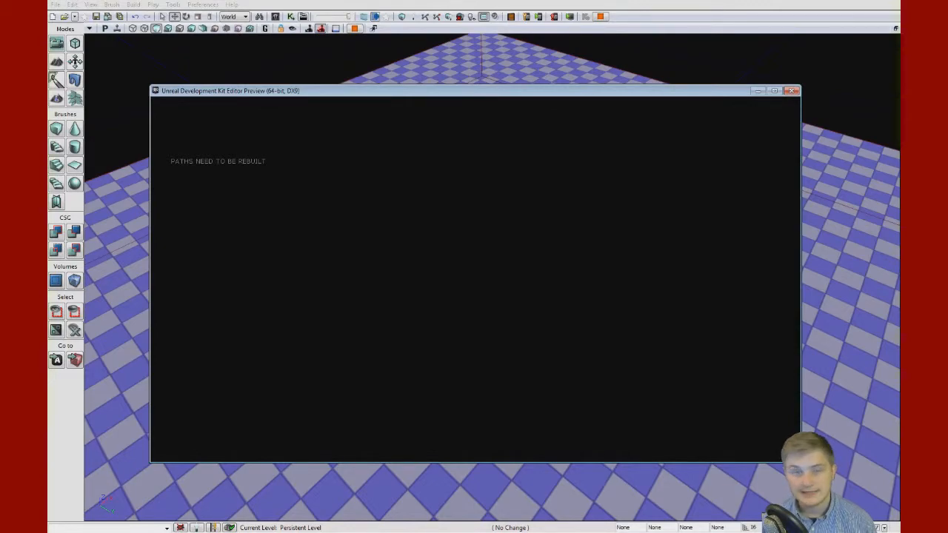
key("Escape")
- Place a point light at the middle of the floor and raise it above the surface
right_click_drag(477, 289, 495, 283)
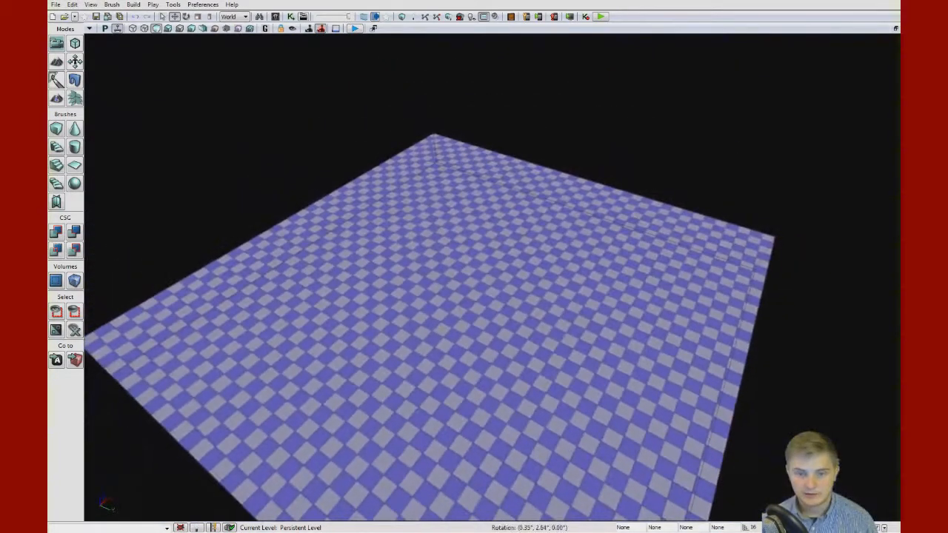
left_click(470, 269)
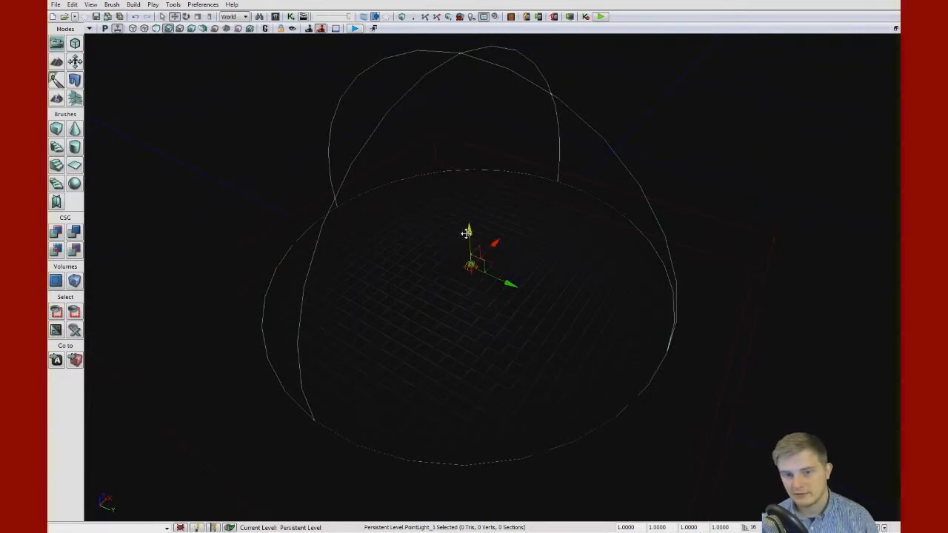
left_click_drag(466, 234, 464, 185)
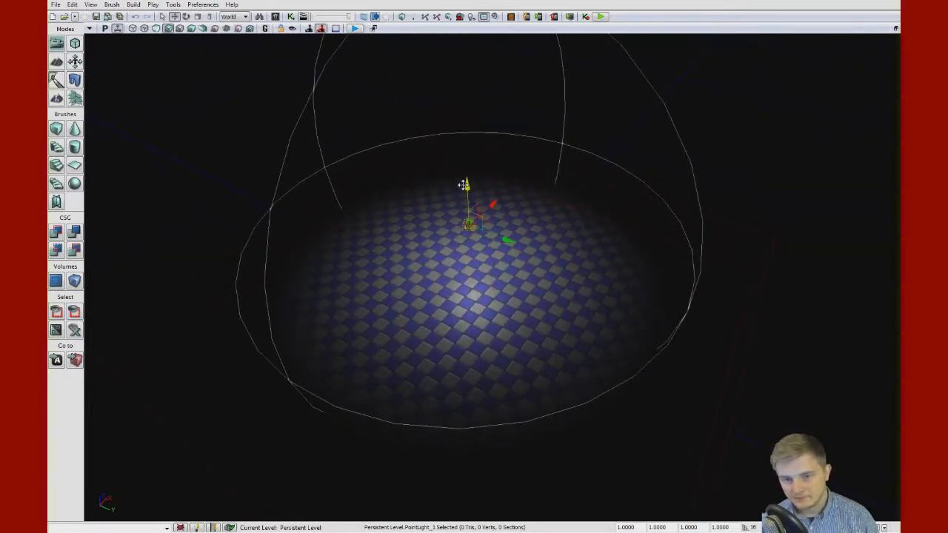
- Scale up the point light's radius to reach the floor's edges and raise the light higher
key("space")
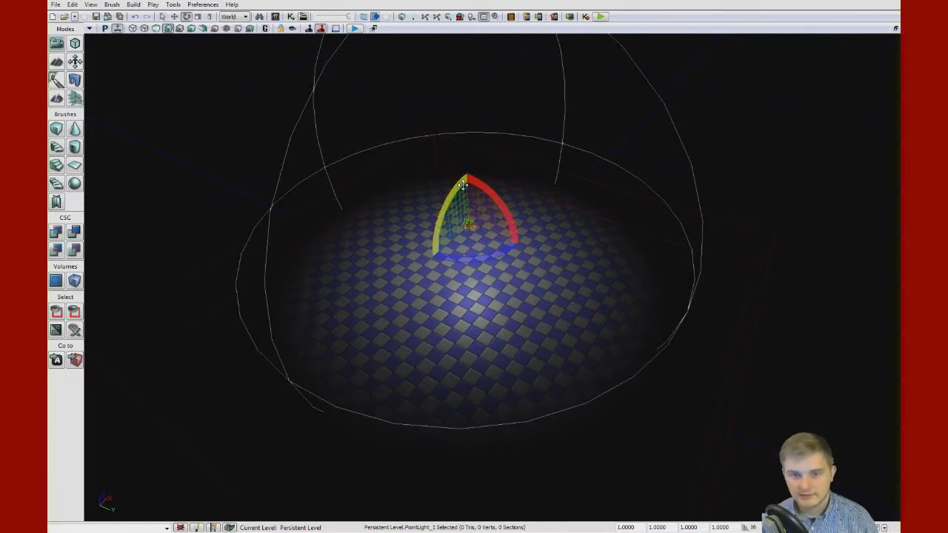
key("space")
left_click_drag(467, 178, 467, 141)
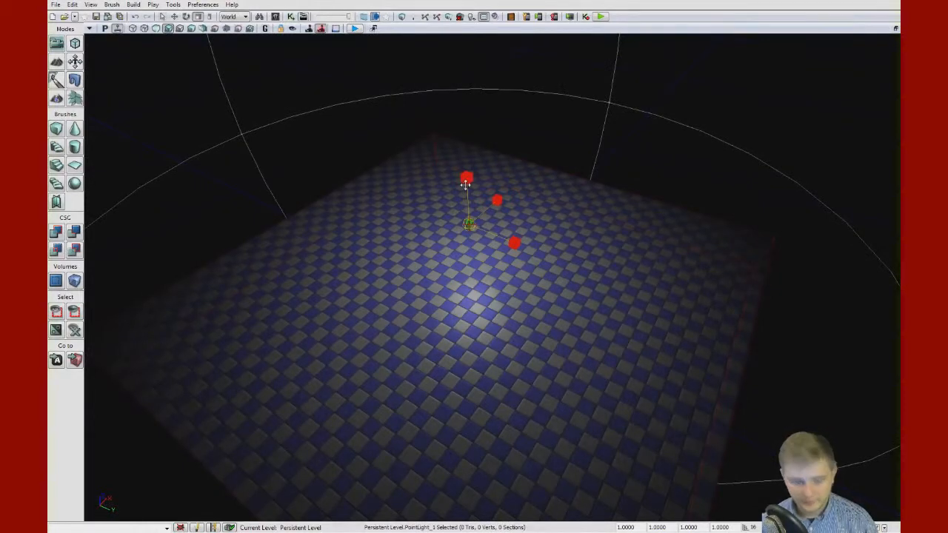
key("space")
left_click_drag(466, 185, 453, 138)
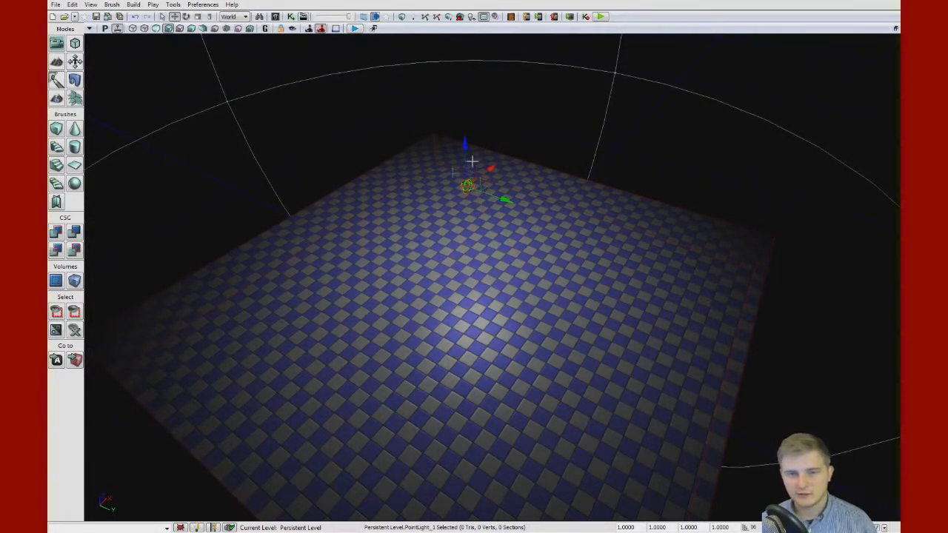
- Rotate the point light and enlarge its radius slightly further
key("space")
left_click_drag(472, 134, 423, 185)
key("space")
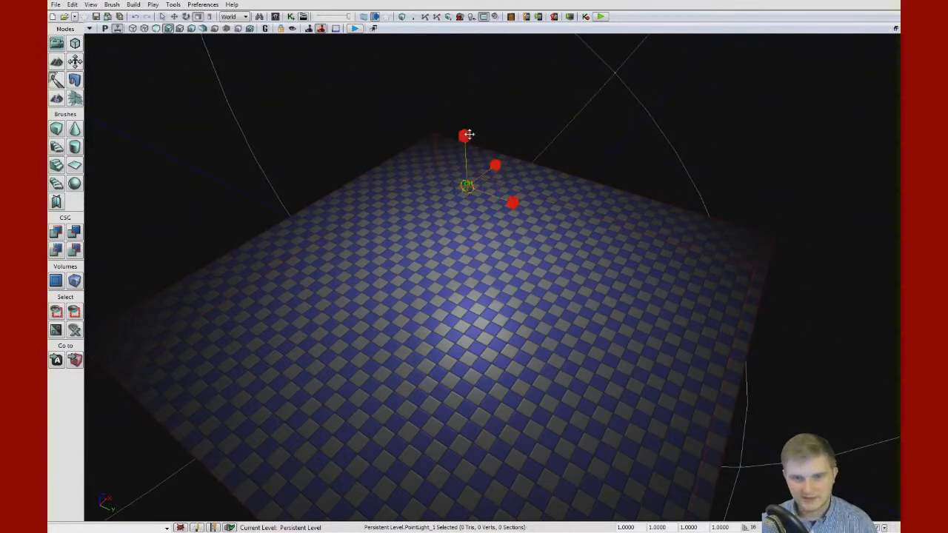
mouse_move(464, 136)
left_mouse_down()
mouse_move(464, 180)
mouse_move(464, 137)
left_mouse_up()
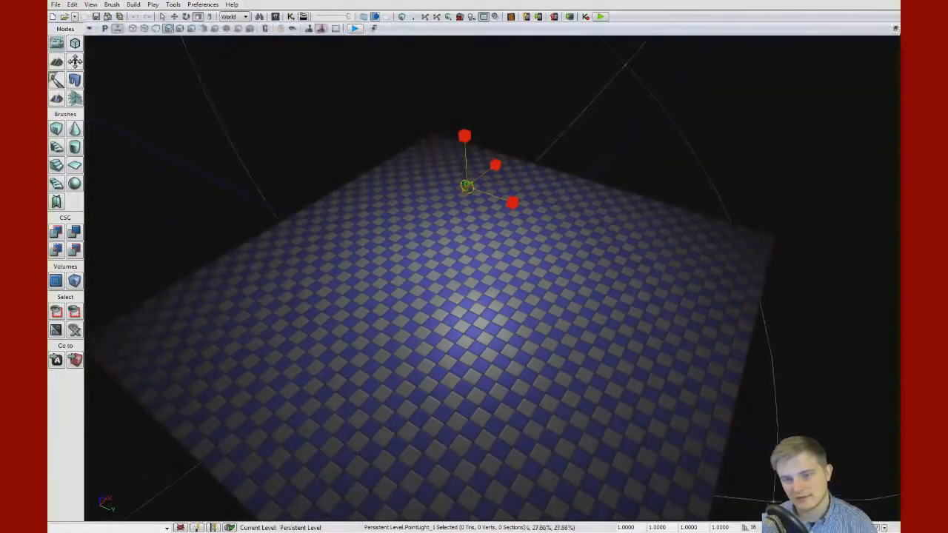
- Playtest the level from the spot under the enlarged point light, exit the preview and clear the floor selection
right_click_drag(464, 137, 498, 319)
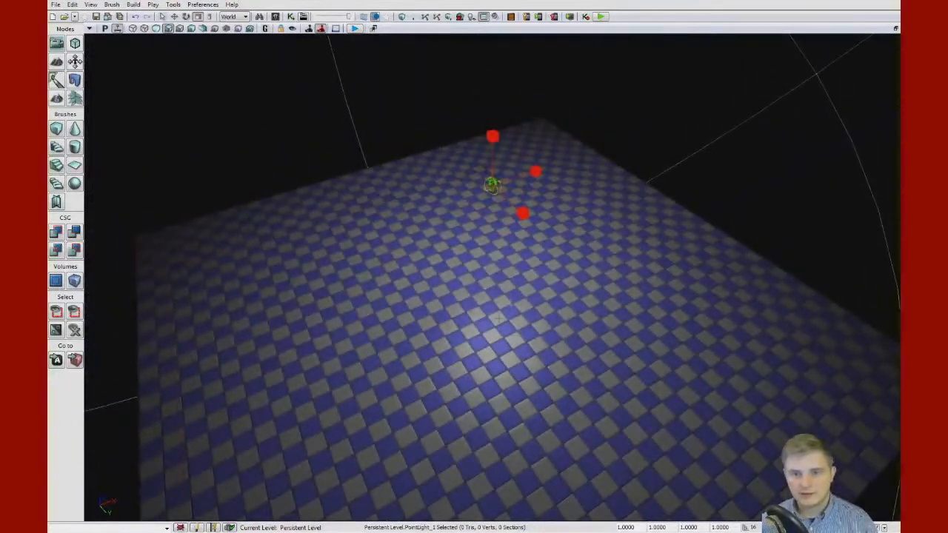
right_click(497, 317)
left_click(534, 300)
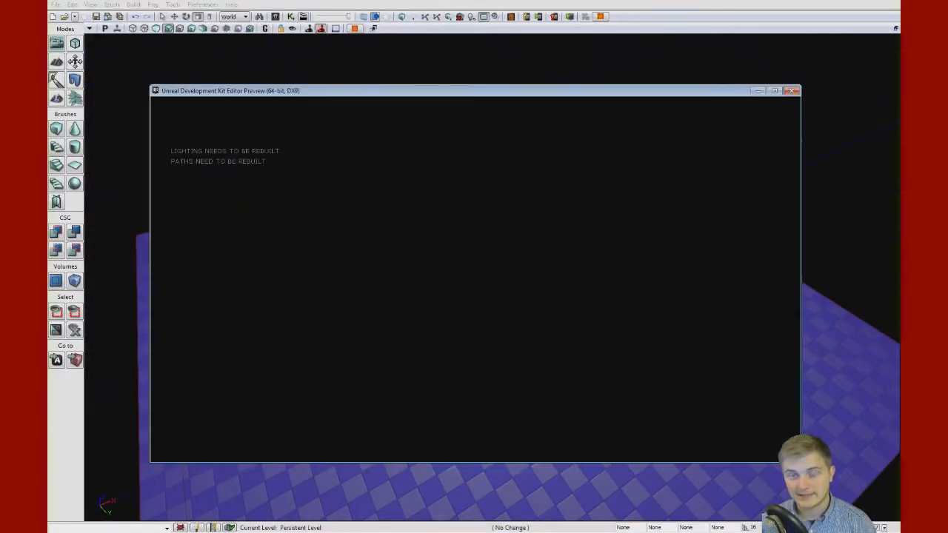
key("Escape")
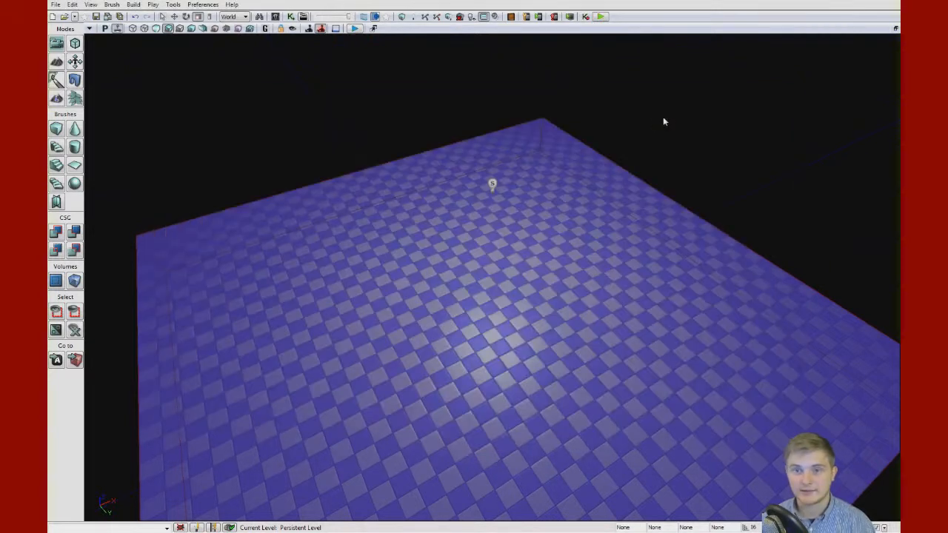
left_click(715, 183)
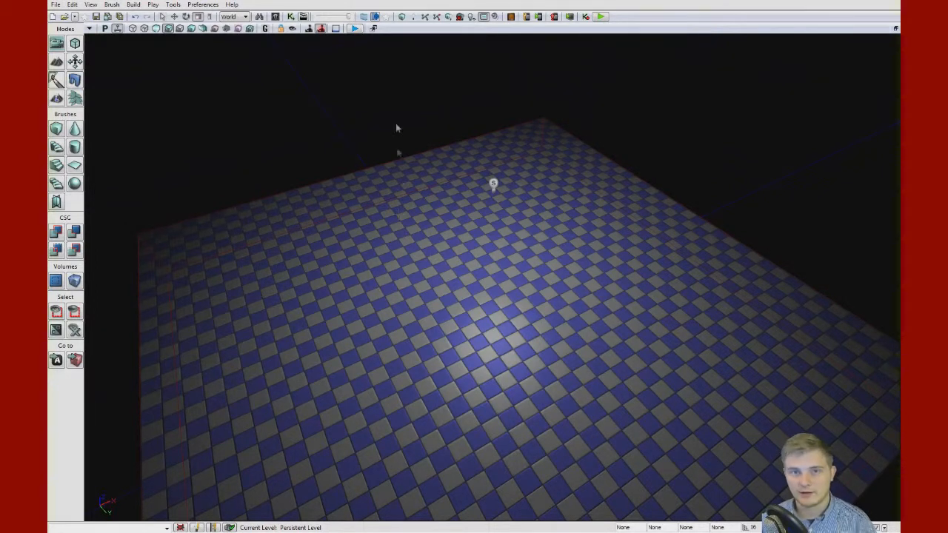
left_click(414, 19)
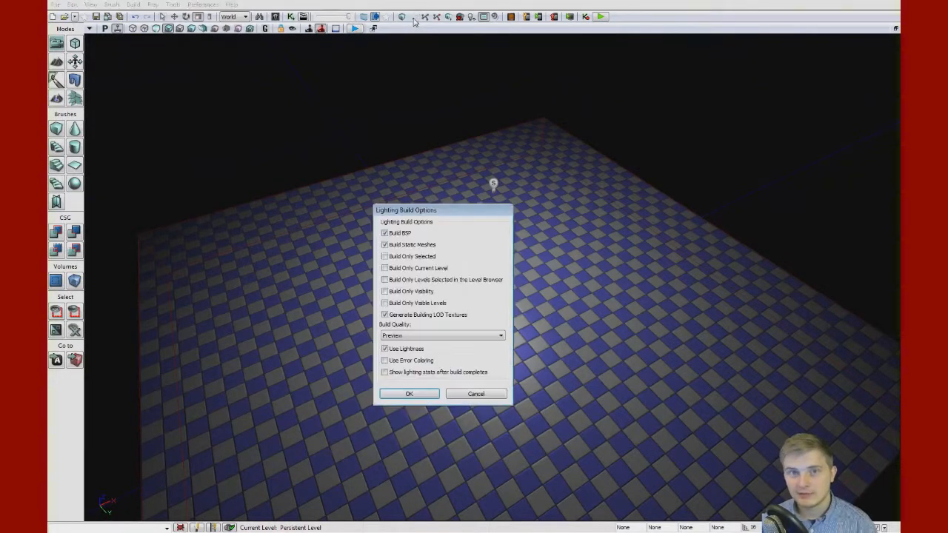
left_click_drag(454, 214, 576, 160)
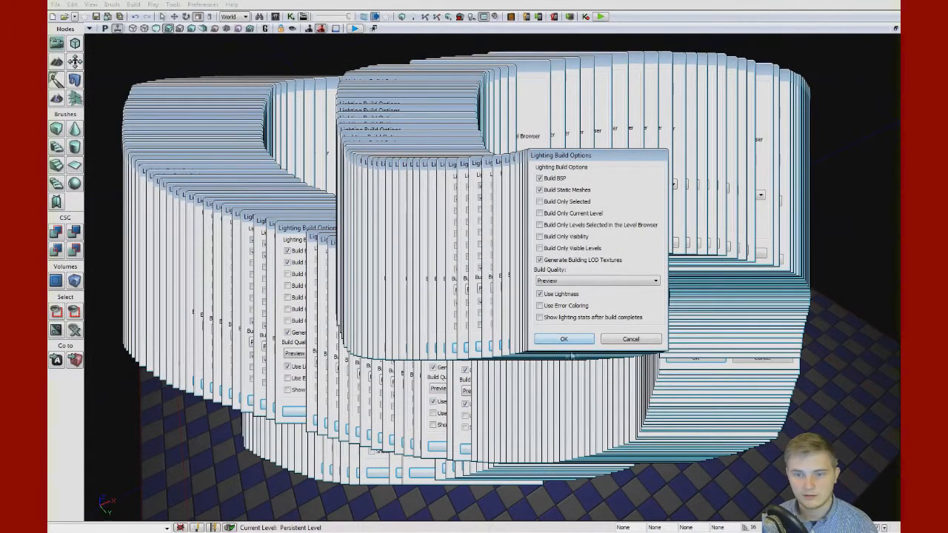
left_click(541, 294)
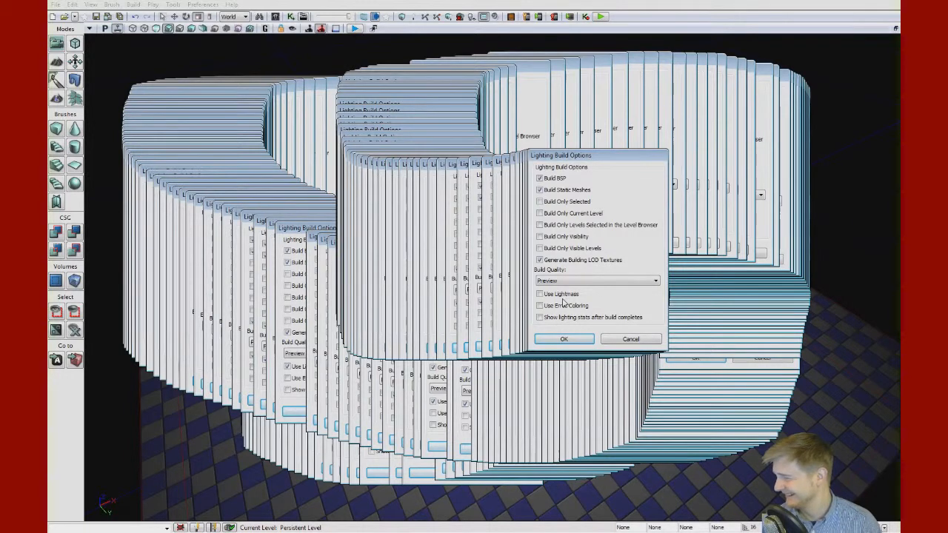
left_click(620, 337)
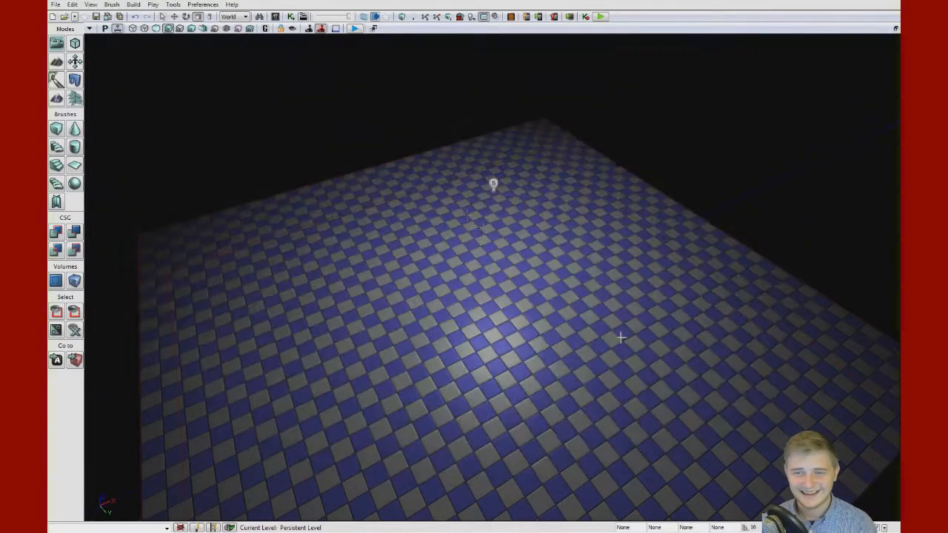
left_click(412, 20)
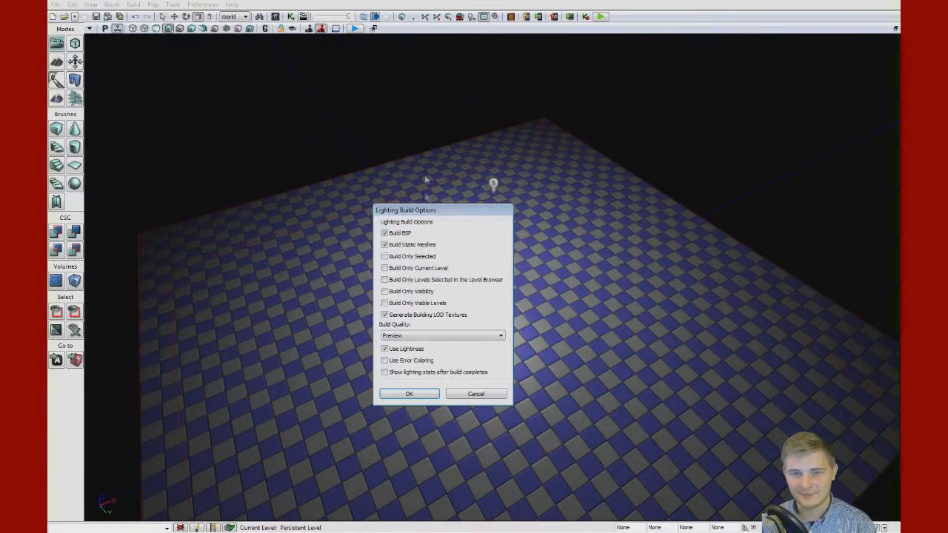
left_click_drag(432, 215, 554, 212)
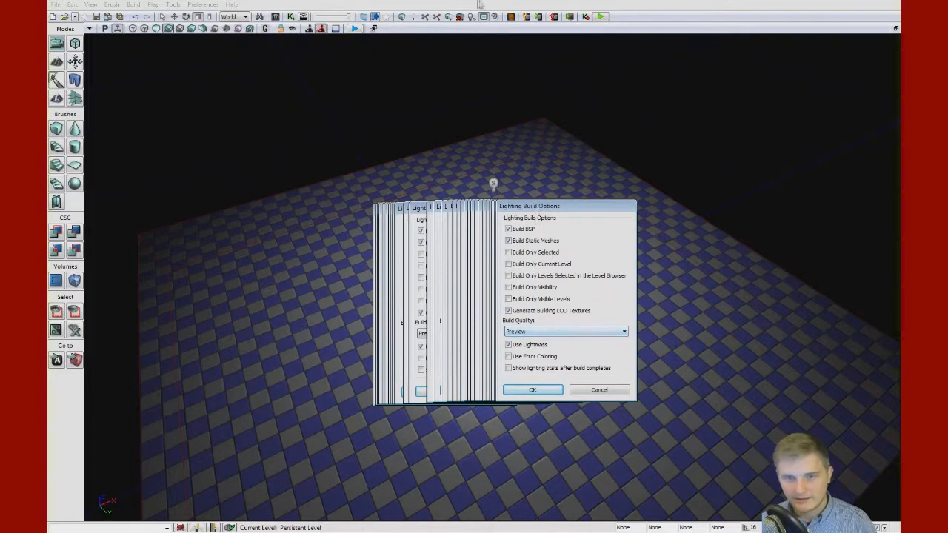
left_click(615, 391)
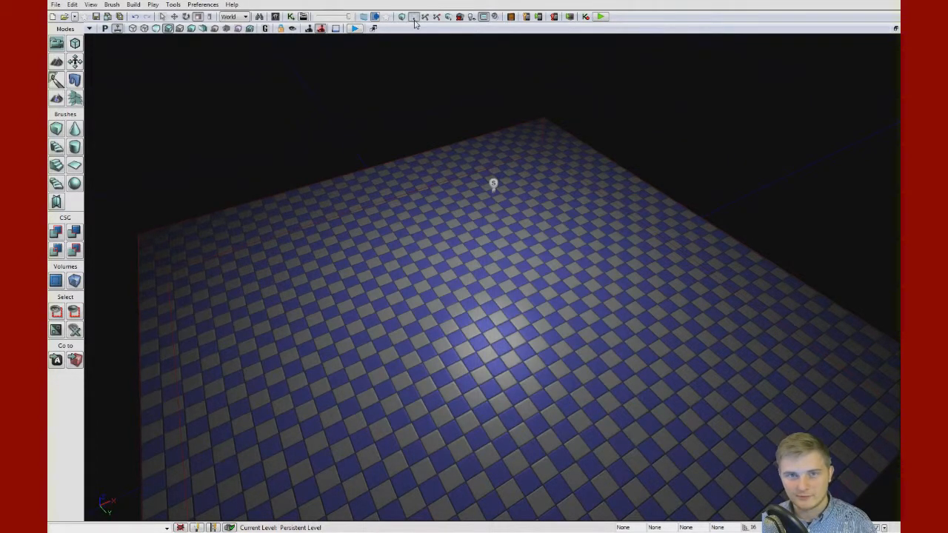
- Build the level's lighting at Preview quality with Lightmass enabled and dismiss the map check report
left_click(413, 17)
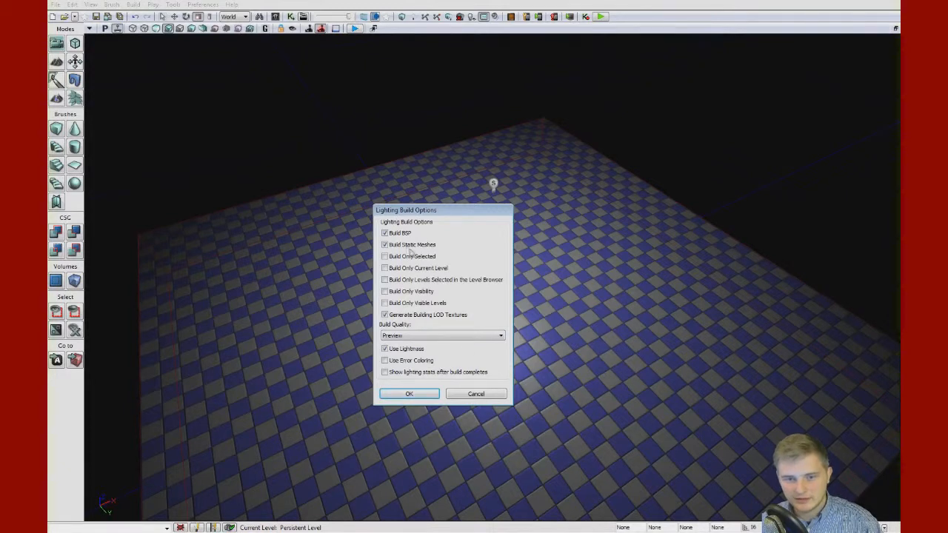
left_click(424, 336)
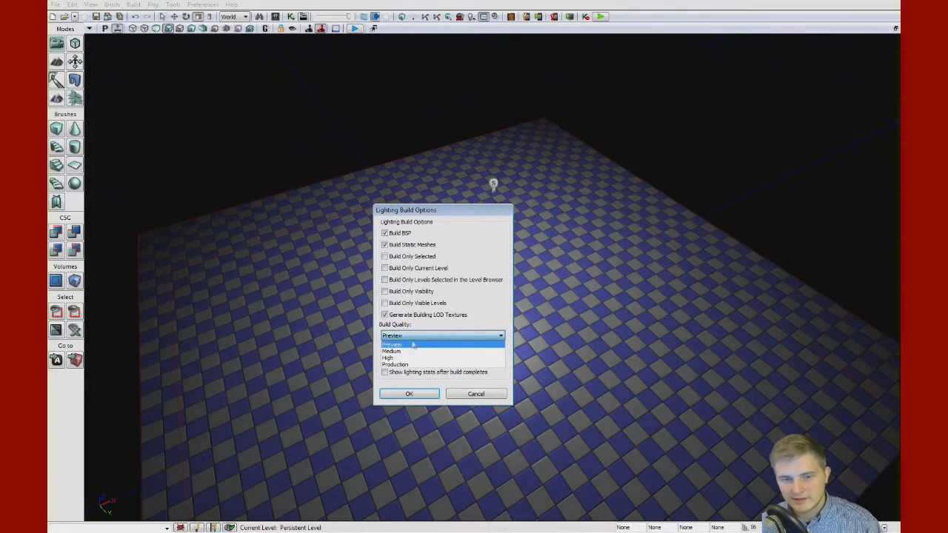
left_click(416, 343)
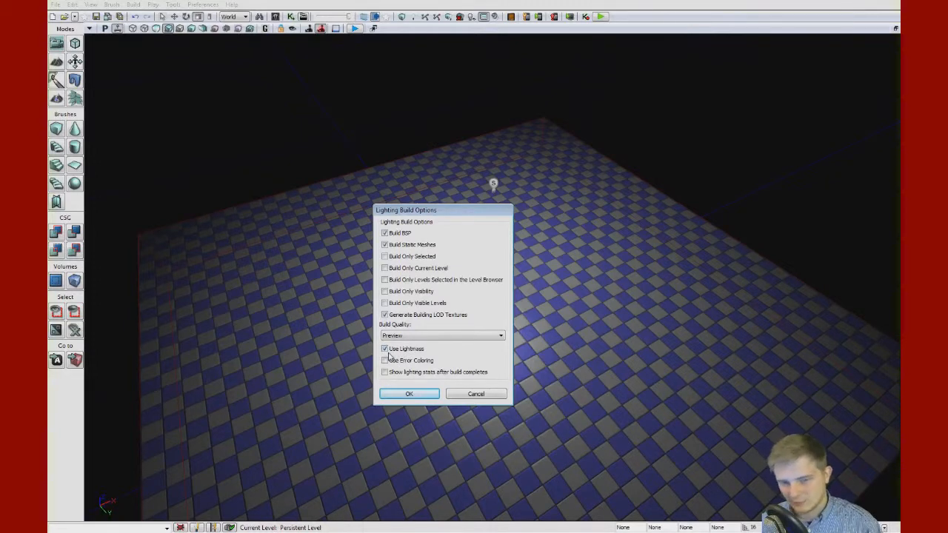
left_click(406, 392)
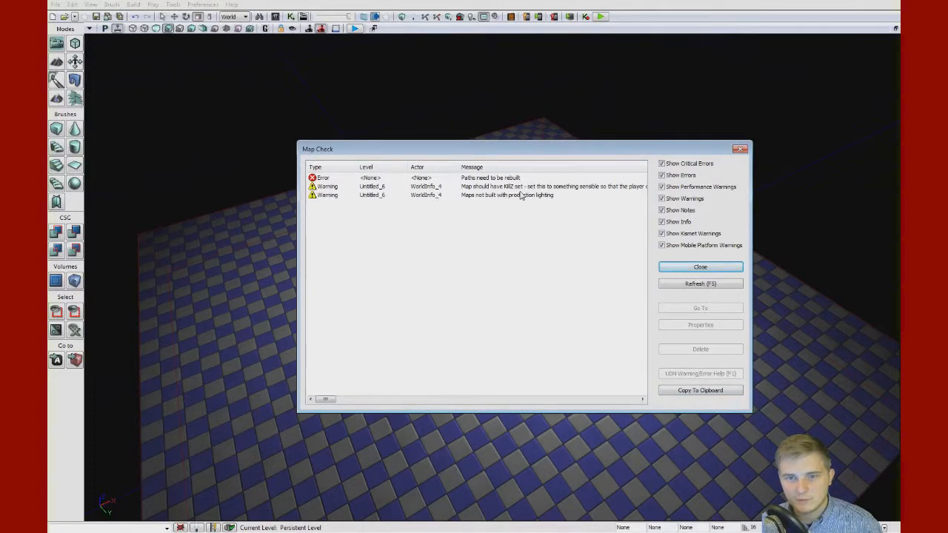
left_click(701, 268)
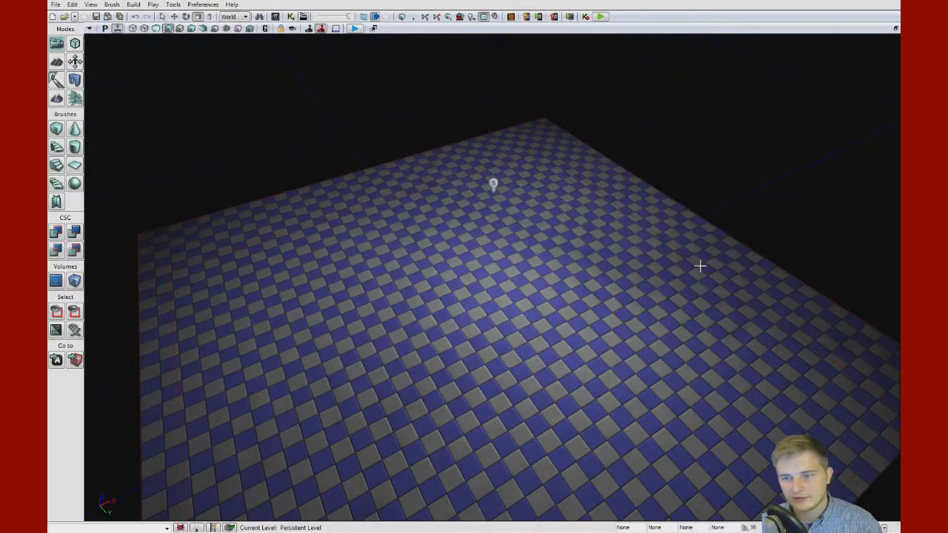
- Playtest the level from the middle of the floor with the built lighting and exit the preview
right_click(500, 289)
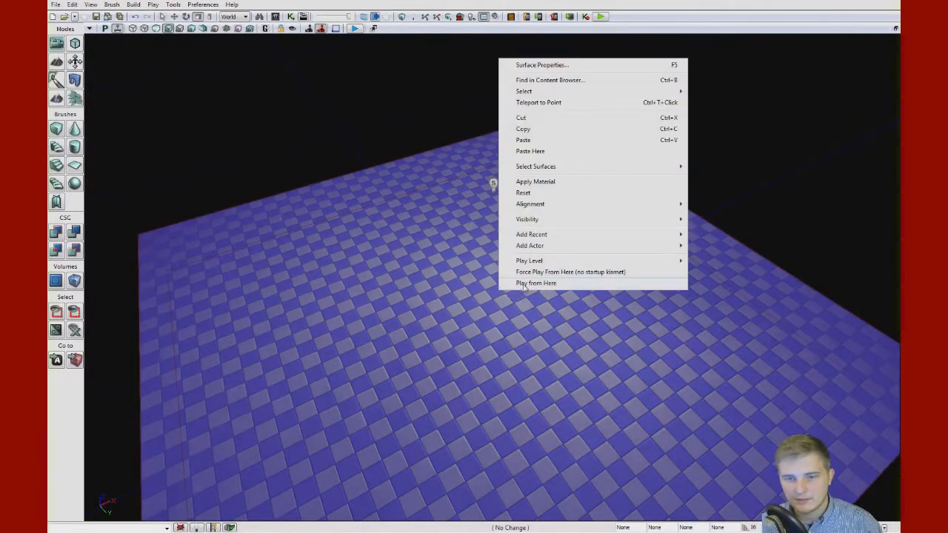
left_click(533, 284)
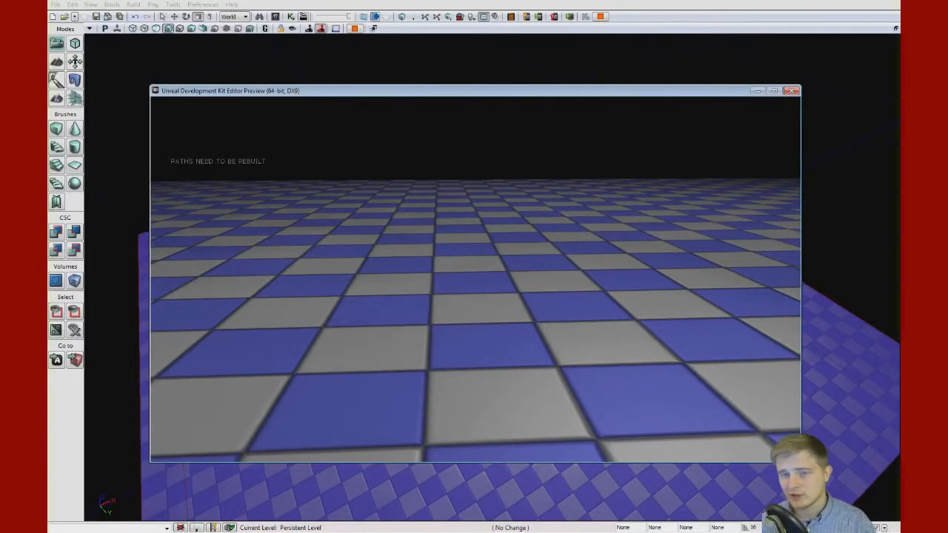
key("Escape")
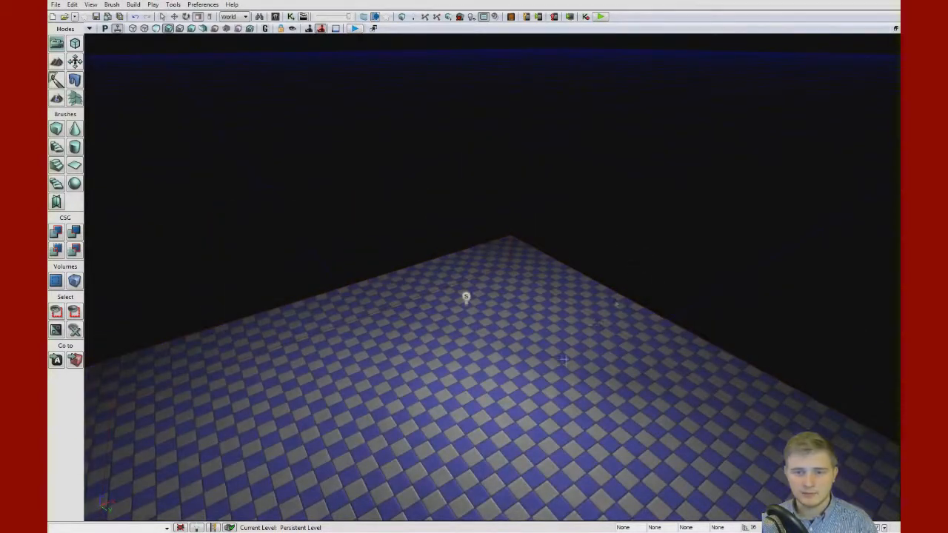
right_click_drag(563, 359, 455, 284)
right_click_drag(462, 252, 444, 275)
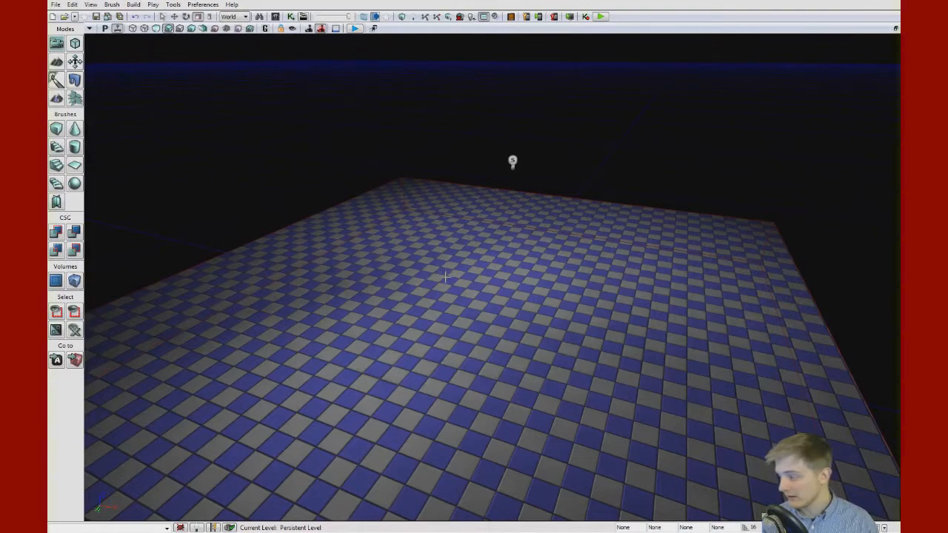
mouse_move(456, 275)
right_mouse_down()
mouse_move(451, 280)
mouse_move(415, 240)
mouse_move(469, 244)
mouse_move(471, 256)
mouse_move(475, 240)
mouse_move(493, 274)
mouse_move(451, 272)
right_mouse_up()
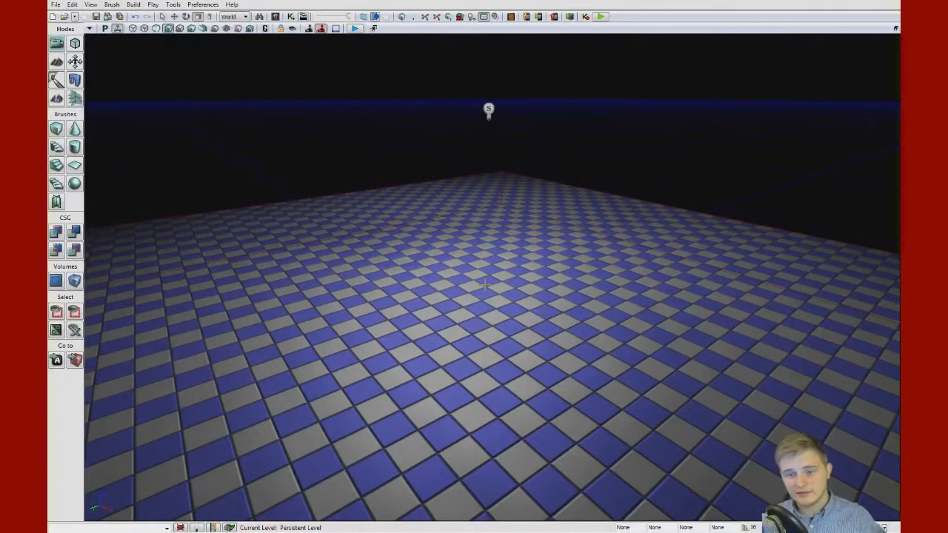